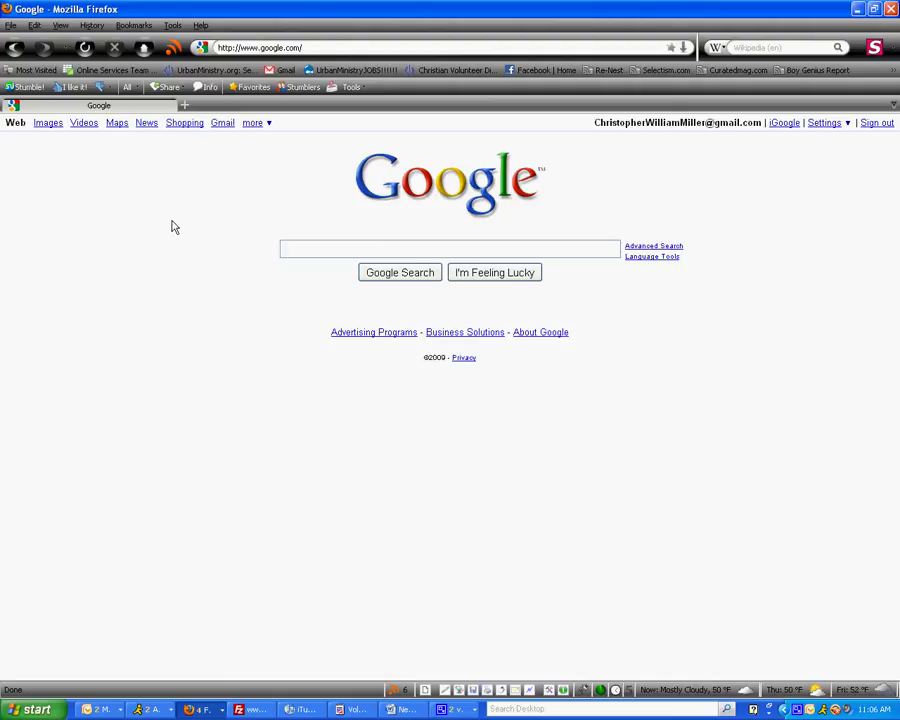
{"action": "left_click", "coordinate": [323, 47]}
{"action": "key", "text": "BackSpace"}
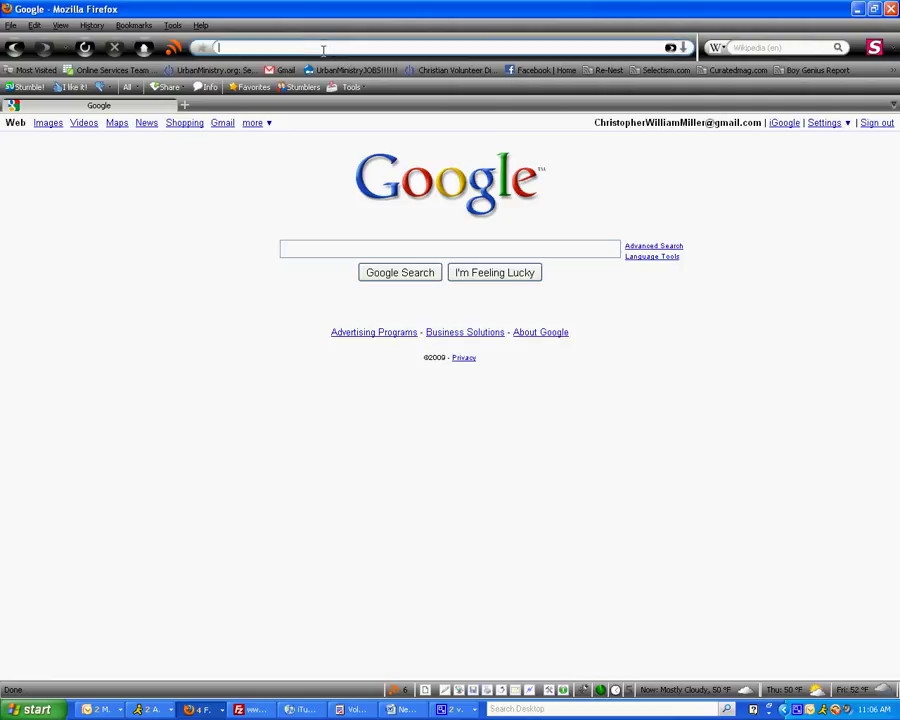
{"action": "type", "text": "http://www.centerforyouth.org/Encyclopedia.aspx?id=47613"}
{"action": "key", "text": "Return"}
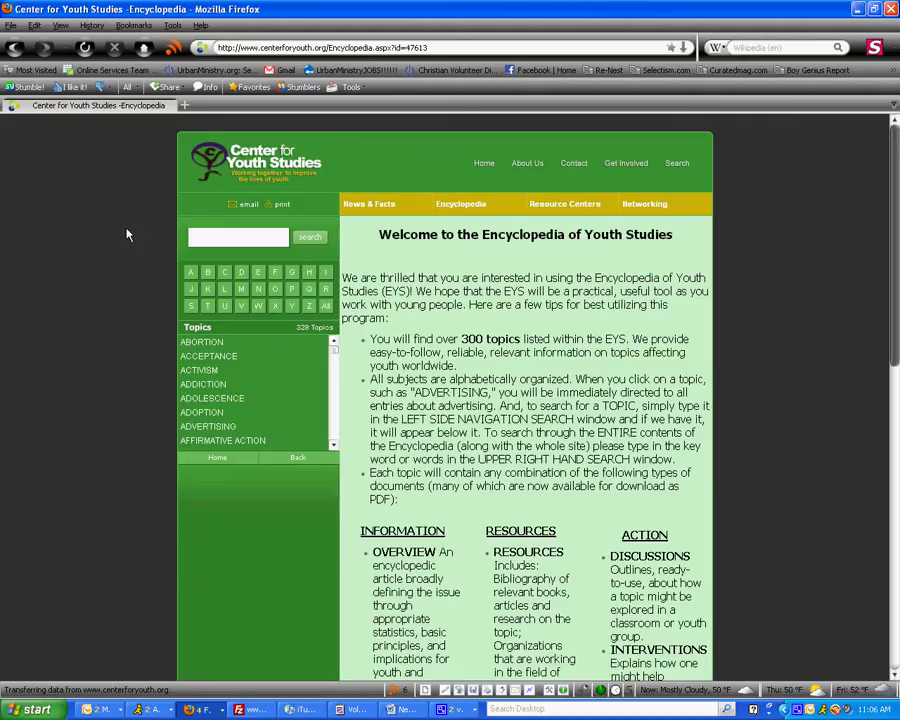
Open the Activism topic from the encyclopedia's A listing and copy its "ACTIVISM RESOURCES" heading
{"action": "left_click", "coordinate": [189, 277]}
{"action": "left_click", "coordinate": [188, 372]}
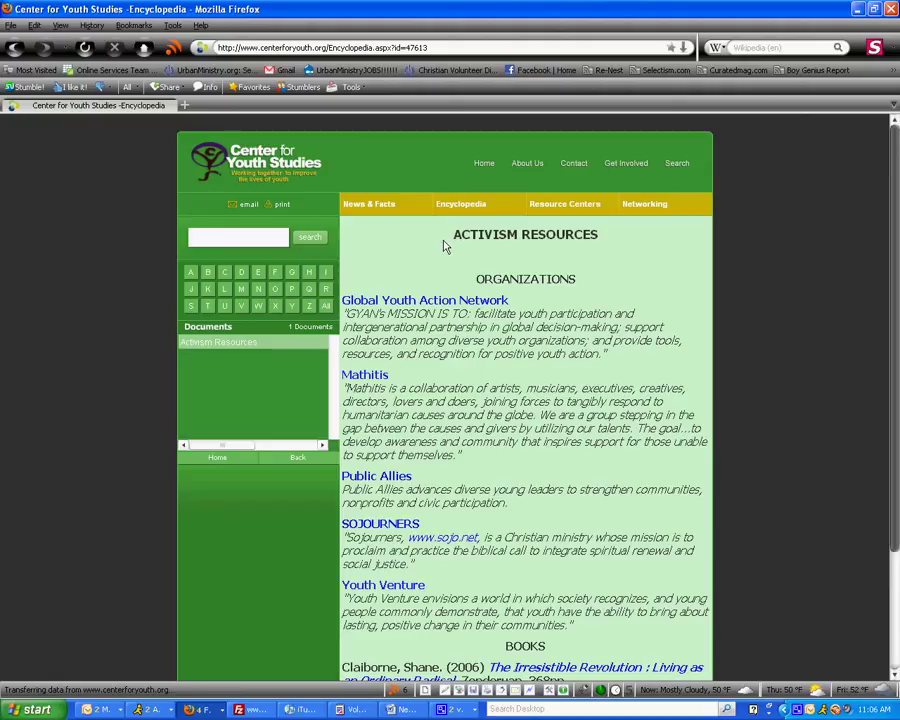
{"action": "left_click_drag", "start_coordinate": [451, 241], "coordinate": [587, 234]}
{"action": "right_click", "coordinate": [587, 234]}
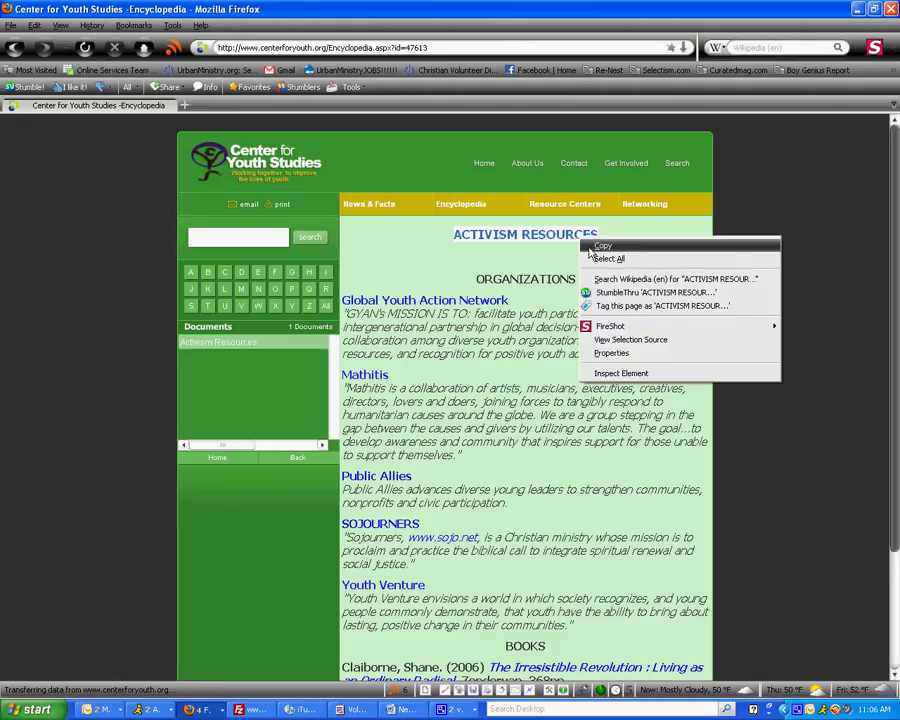
{"action": "left_click", "coordinate": [594, 242]}
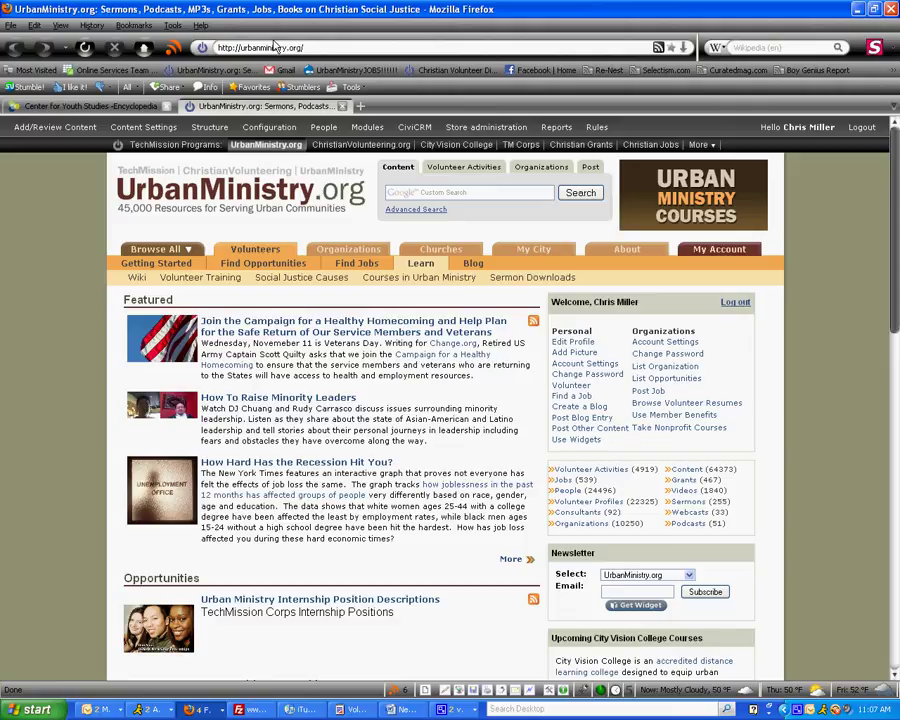
Search UrbanMinistry.org content for the copied title "ACTIVISM RESOURCES"
{"action": "left_click", "coordinate": [155, 249]}
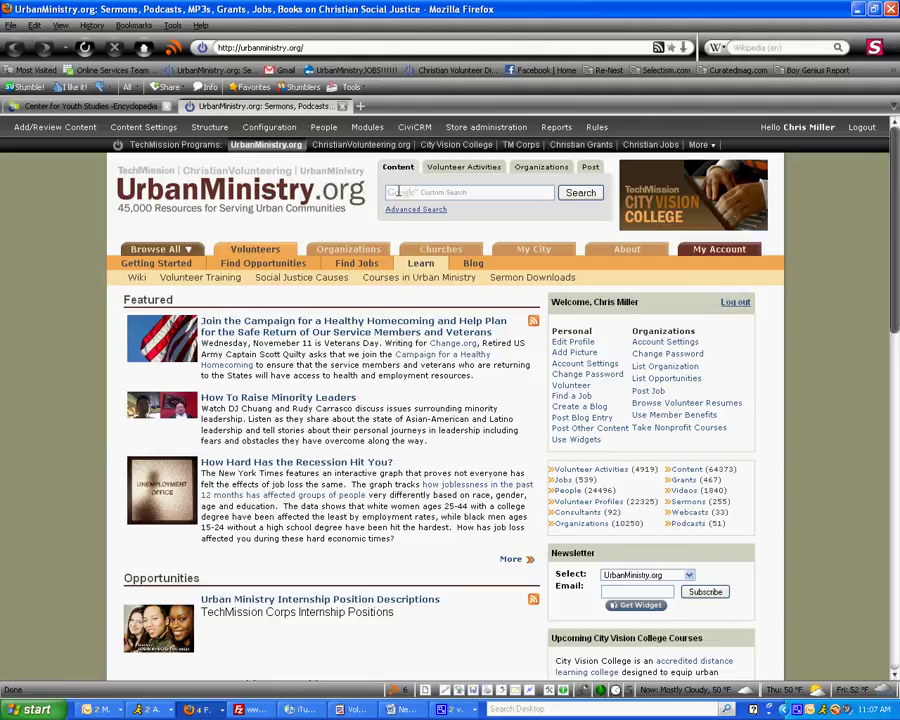
{"action": "left_click", "coordinate": [398, 192]}
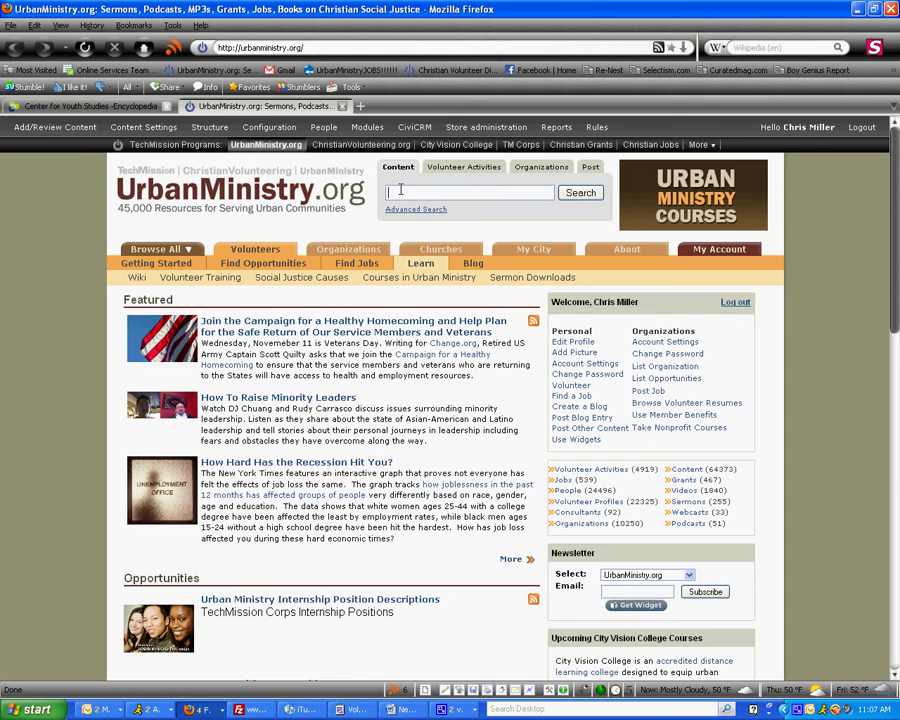
{"action": "key", "text": "ctrl+v"}
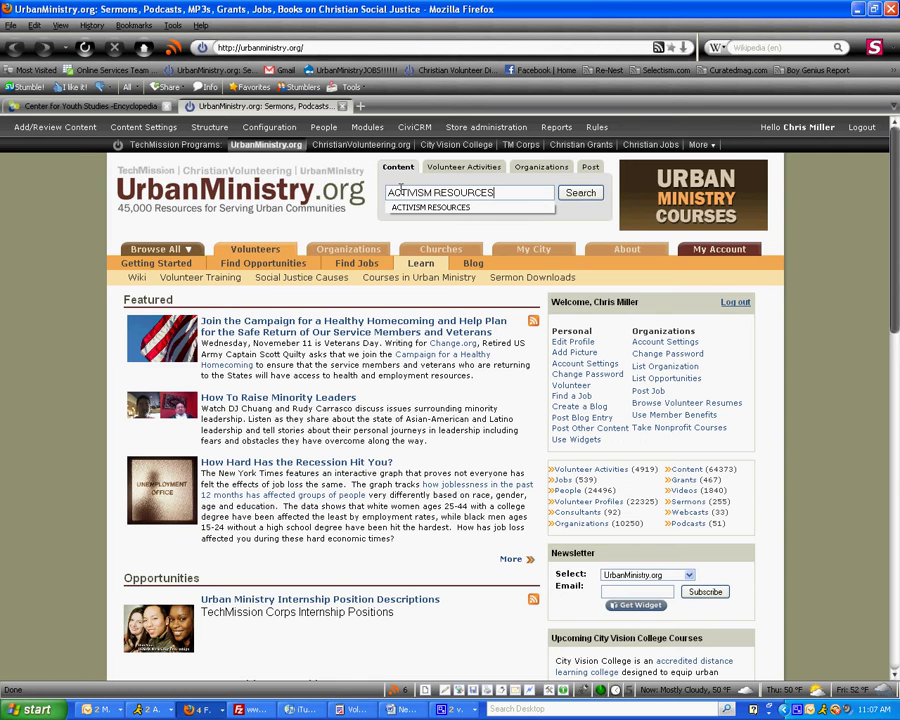
{"action": "left_click", "coordinate": [128, 106]}
{"action": "key", "text": "ctrl+Tab"}
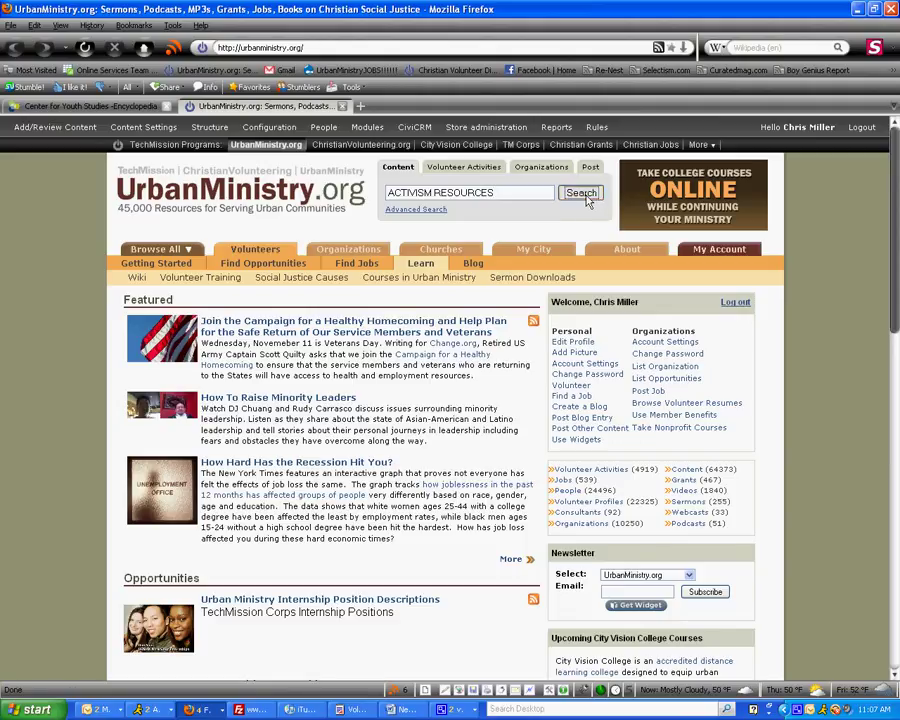
{"action": "left_click", "coordinate": [582, 196]}
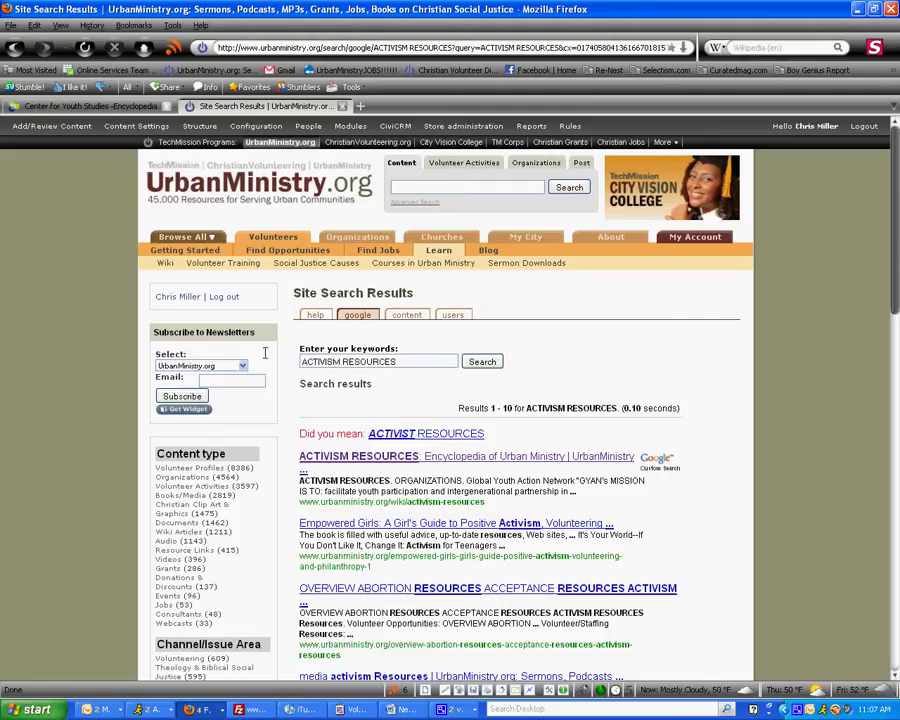
Open the "ACTIVISM RESOURCES: Encyclopedia of Urban Ministry" search result and put the wiki page into edit mode
{"action": "scroll", "coordinate": [297, 415], "scroll_direction": "down", "scroll_amount": 2}
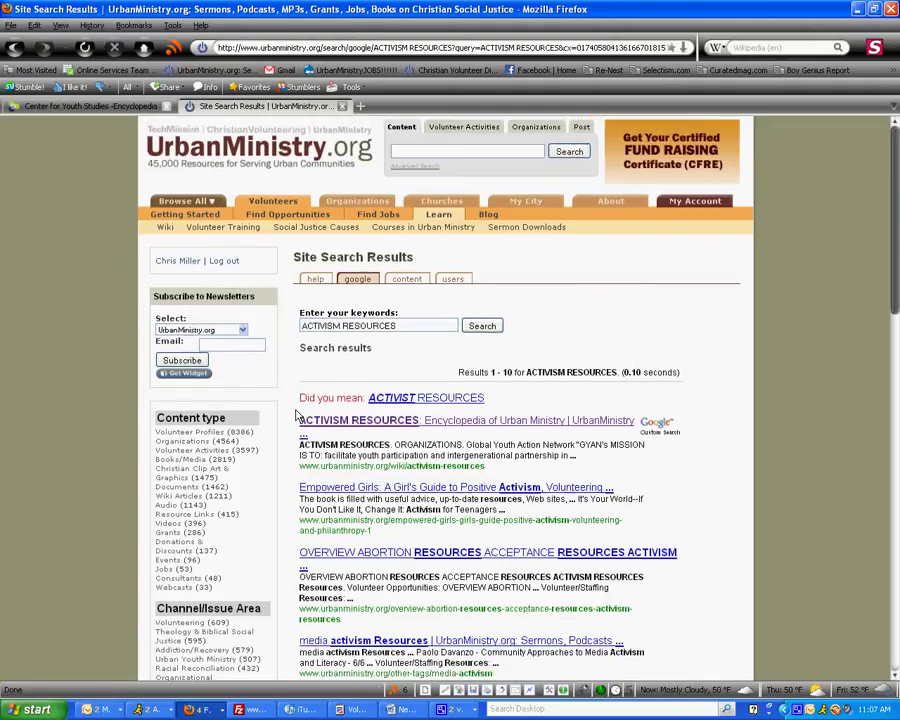
{"action": "scroll", "coordinate": [297, 415], "scroll_direction": "down", "scroll_amount": 3}
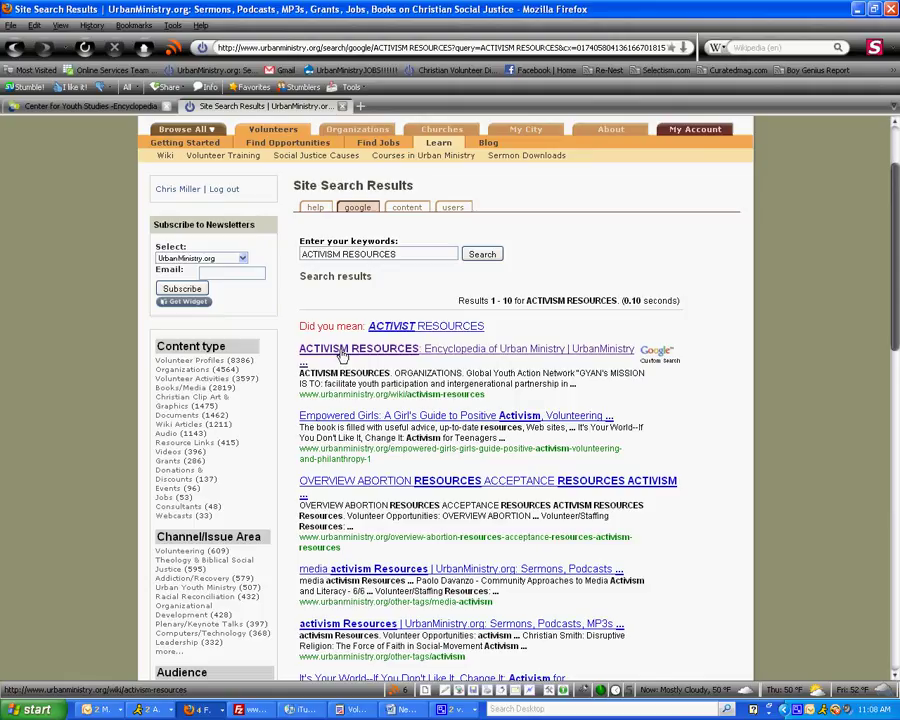
{"action": "left_click", "coordinate": [343, 354]}
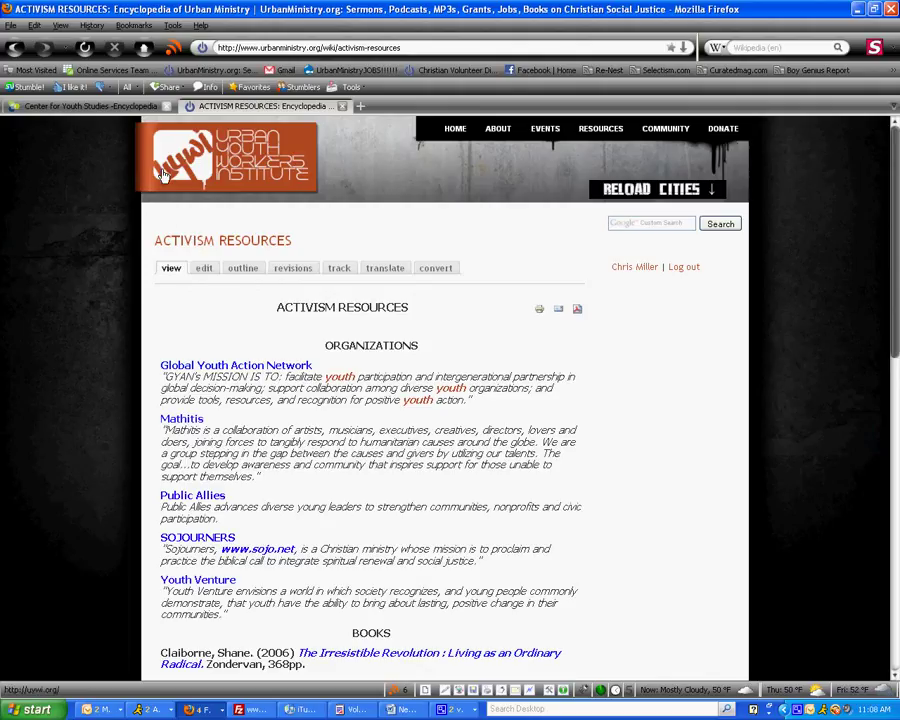
{"action": "left_click", "coordinate": [202, 269]}
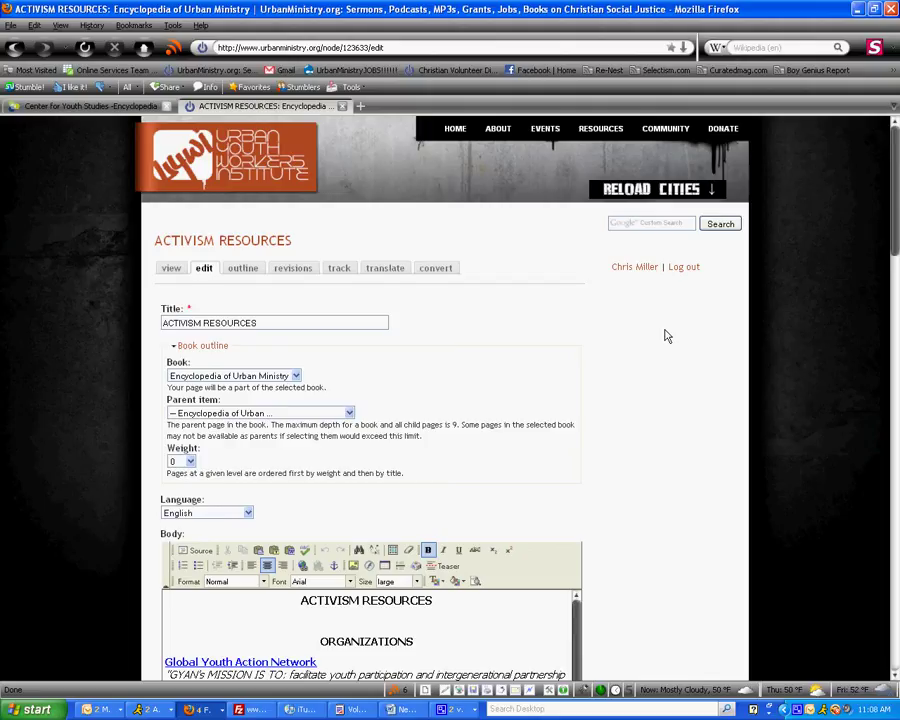
Locate the UYWI Encyclopedia Topics field and check the article's topic name in the Center for Youth Studies A listing
{"action": "scroll", "coordinate": [645, 333], "scroll_direction": "down", "scroll_amount": 10}
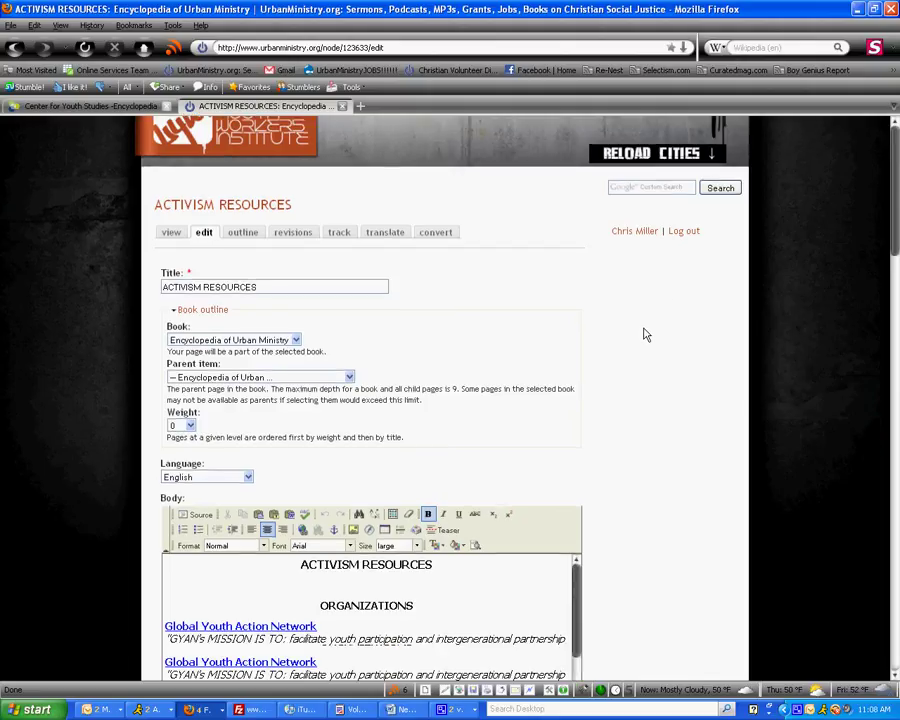
{"action": "scroll", "coordinate": [635, 335], "scroll_direction": "down", "scroll_amount": 19}
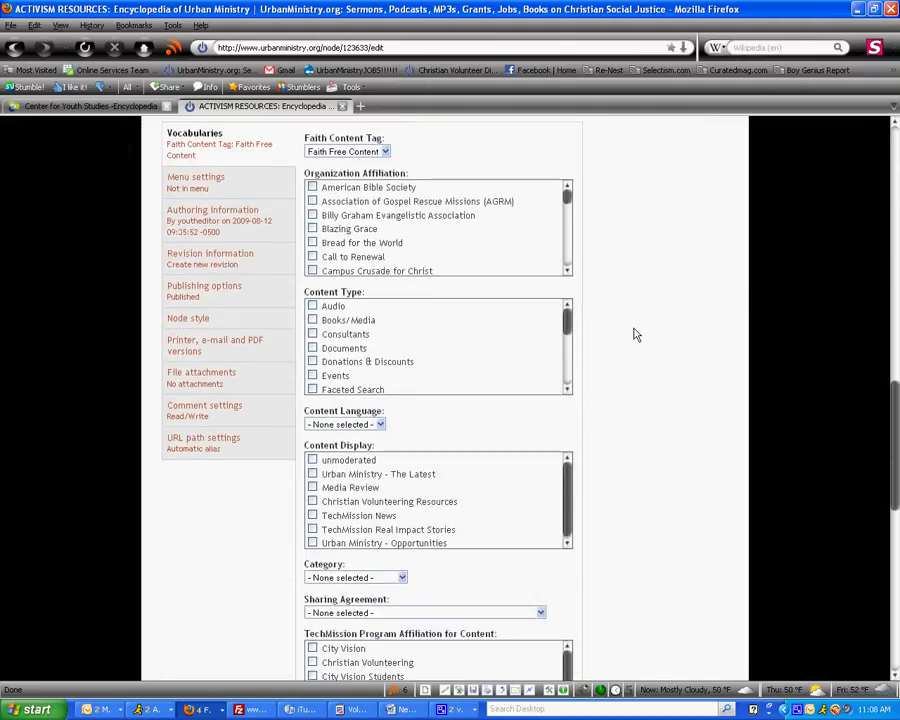
{"action": "scroll", "coordinate": [620, 336], "scroll_direction": "down", "scroll_amount": 2}
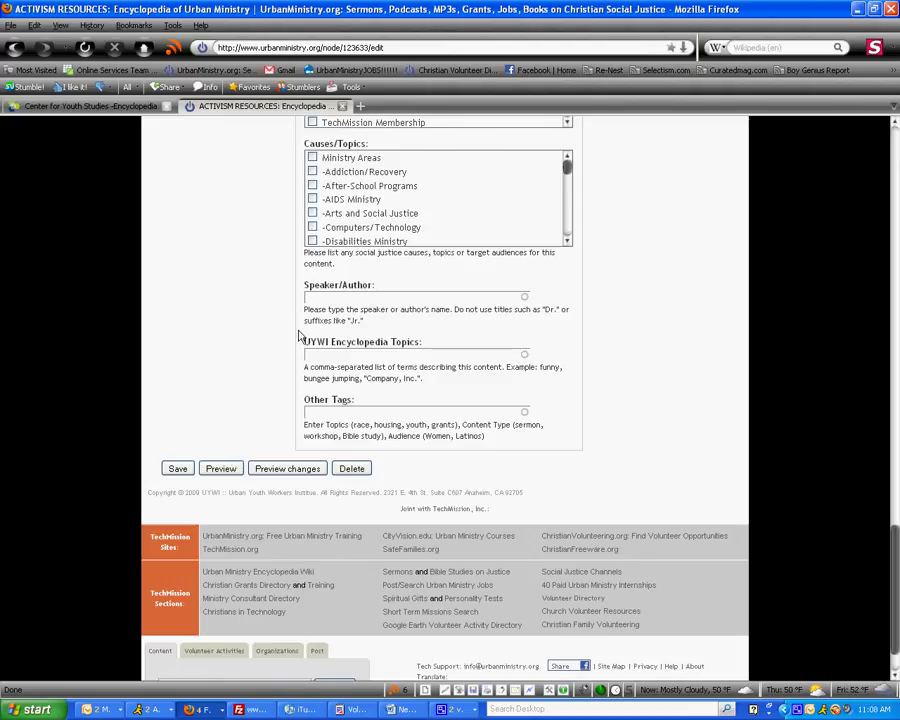
{"action": "left_click", "coordinate": [94, 108]}
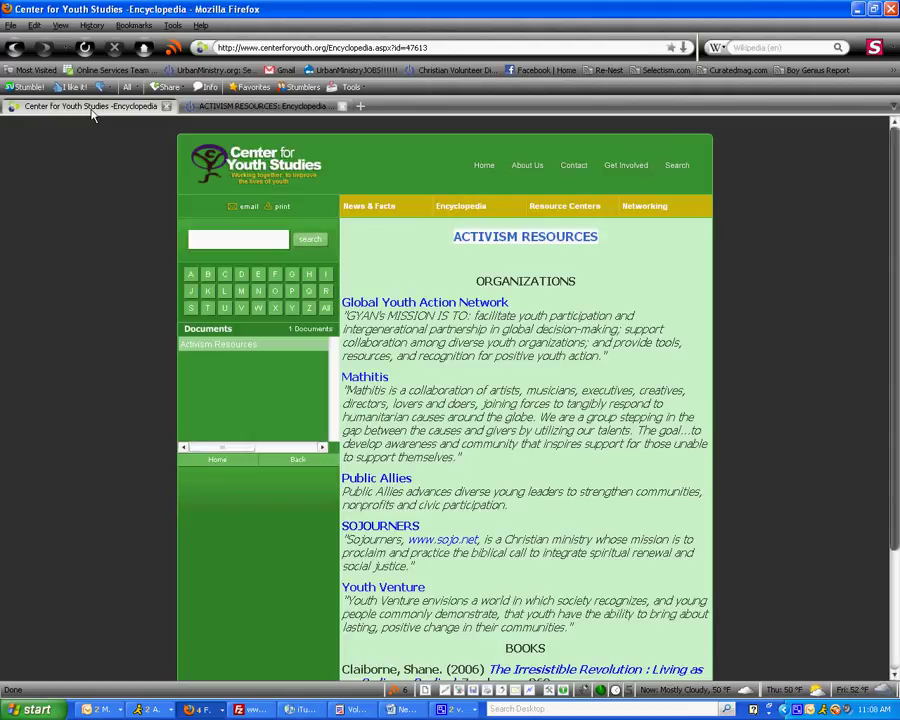
{"action": "left_click", "coordinate": [193, 274]}
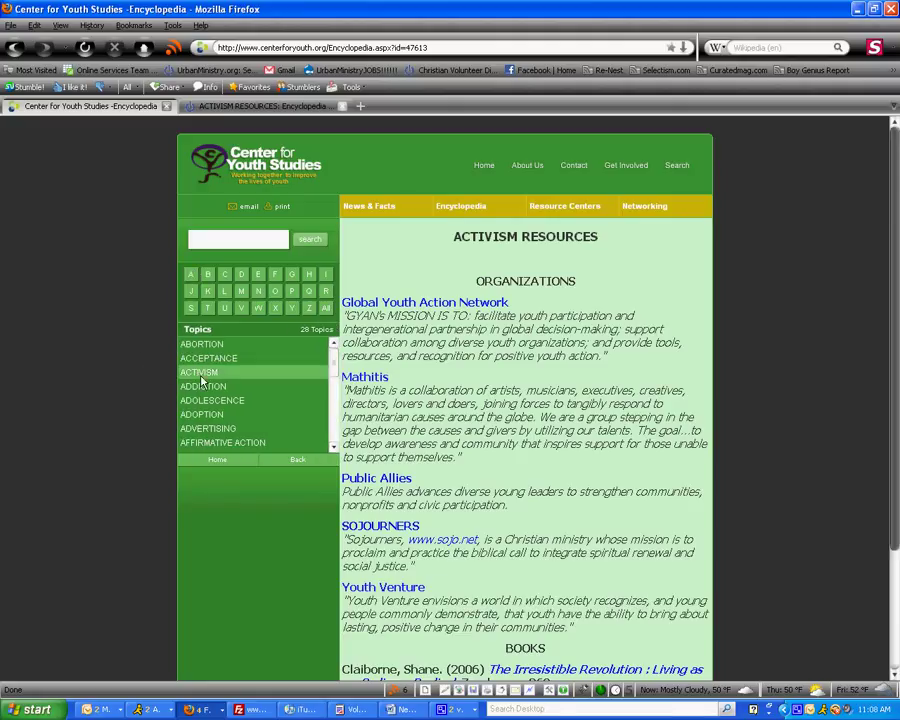
{"action": "left_click", "coordinate": [232, 106]}
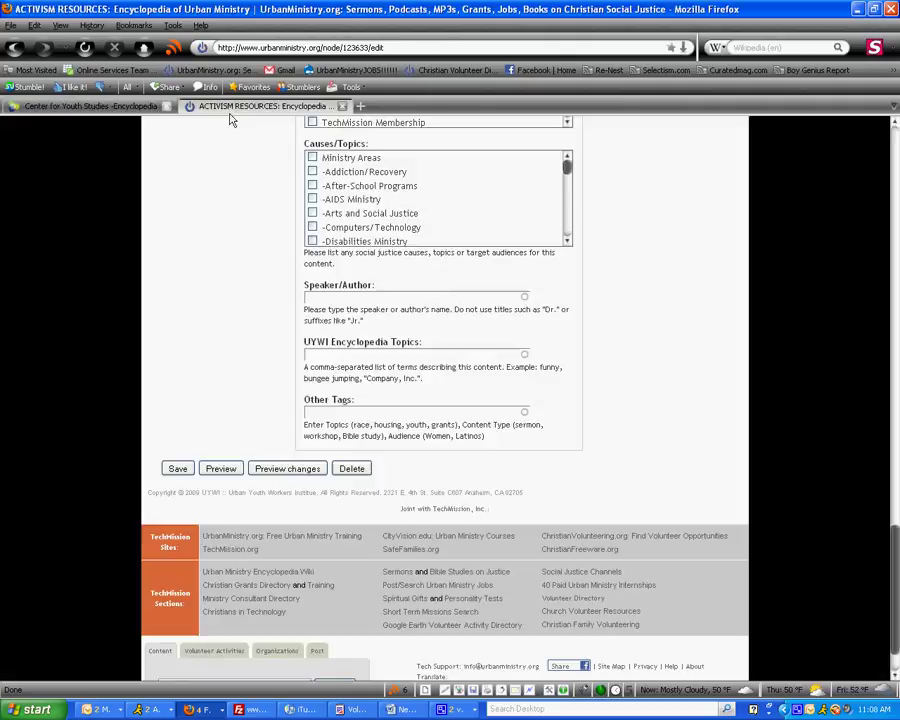
Set UYWI Encyclopedia Topics to the suggested term "Activism" and save the wiki page
{"action": "left_click", "coordinate": [325, 354]}
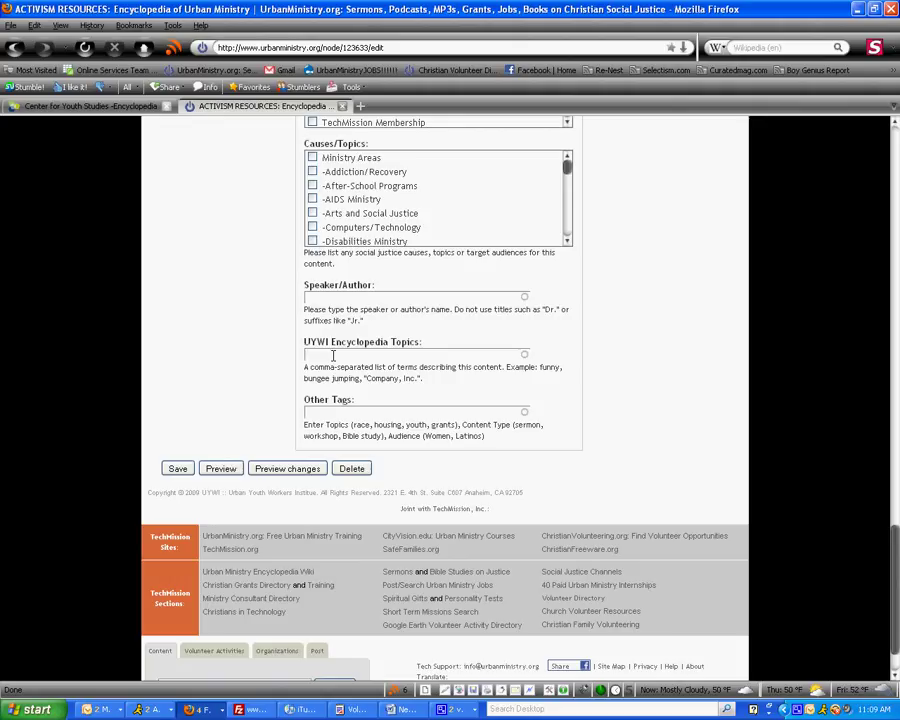
{"action": "type", "text": "ctivism"}
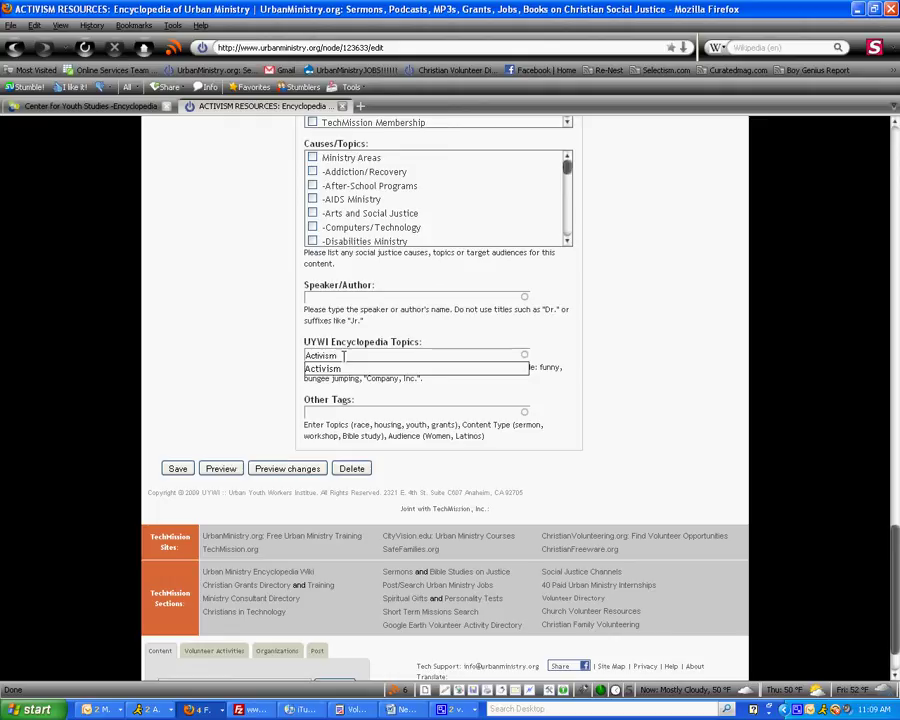
{"action": "left_click", "coordinate": [316, 366]}
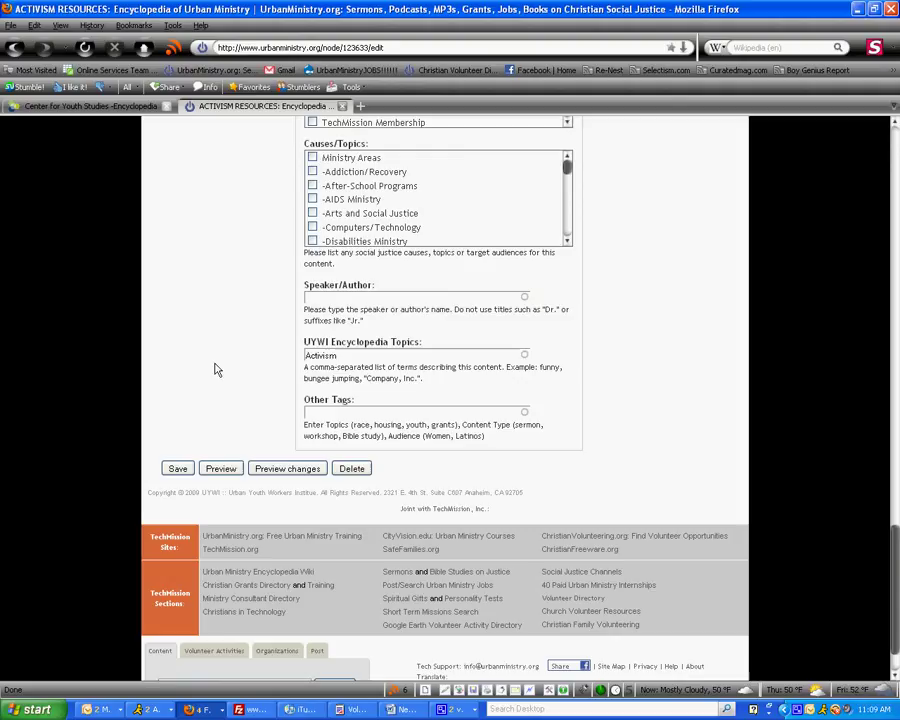
{"action": "left_click", "coordinate": [177, 469]}
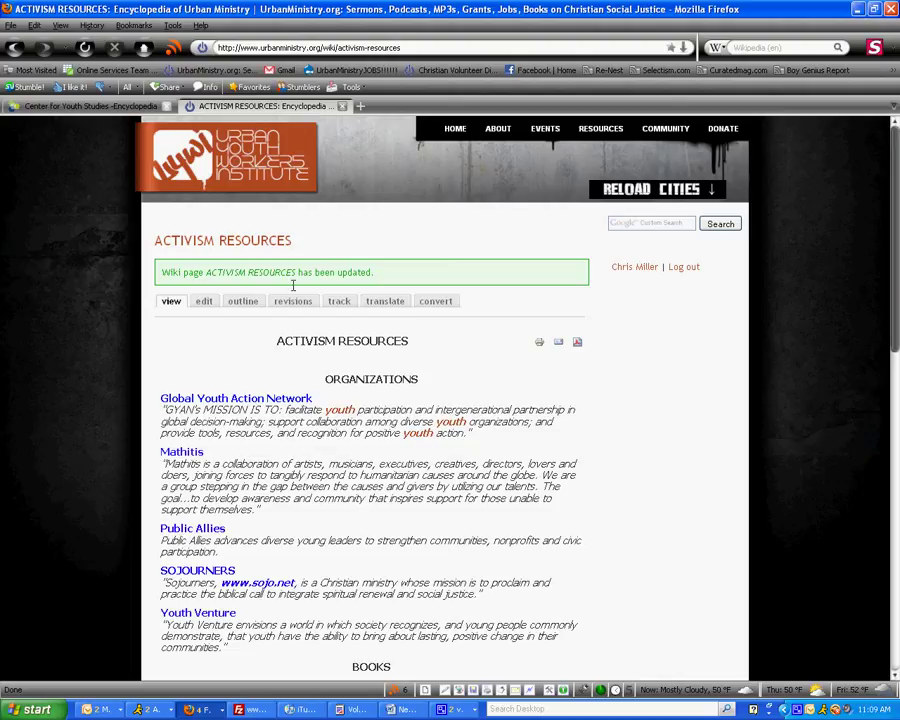
Return to the Center for Youth Studies encyclopedia and view the resources document under the Addiction topic
{"action": "left_click", "coordinate": [81, 111]}
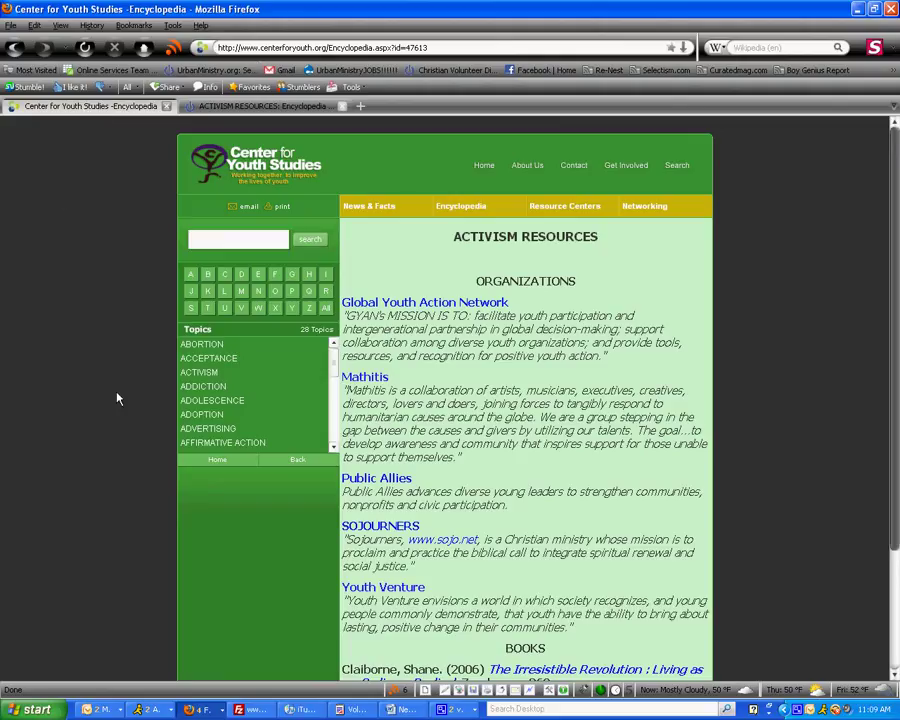
{"action": "left_click", "coordinate": [187, 389]}
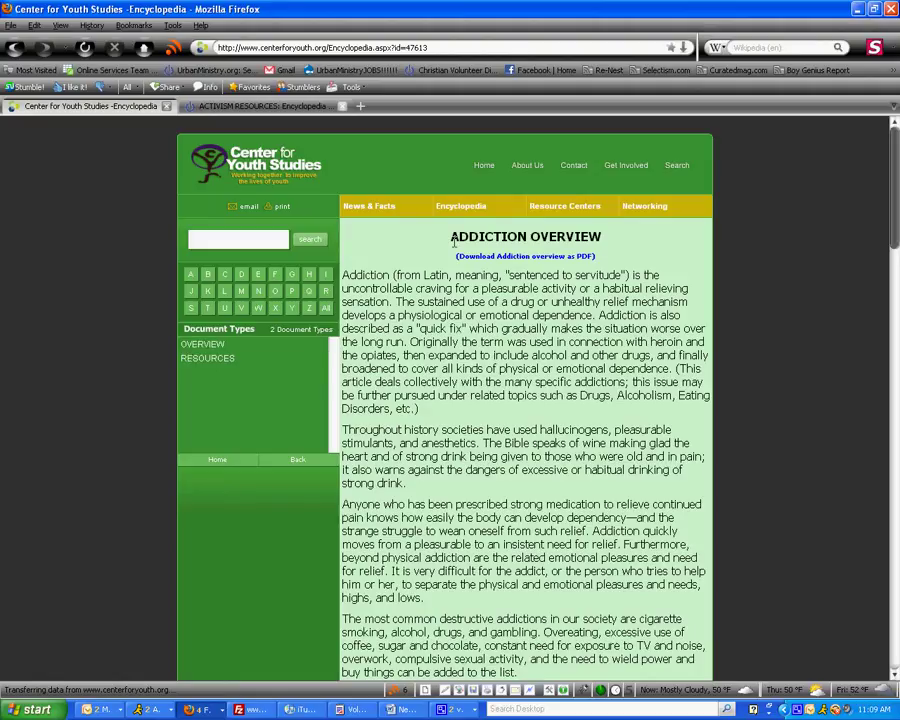
{"action": "left_click", "coordinate": [218, 360]}
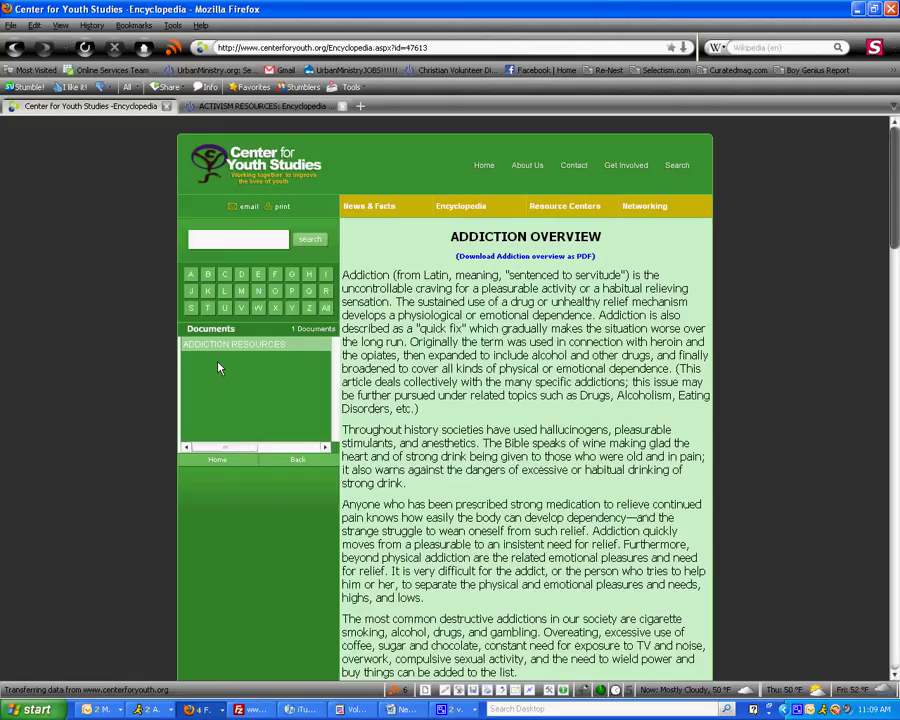
View the overview document of the Adolescence topic from the encyclopedia's A listing
{"action": "left_click", "coordinate": [197, 276]}
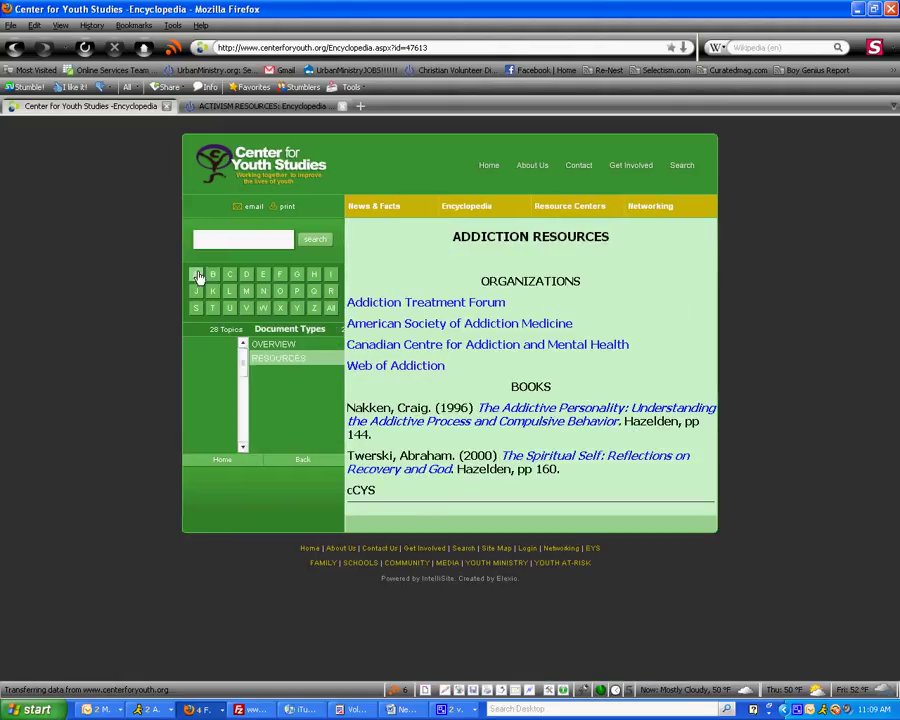
{"action": "left_click", "coordinate": [186, 401]}
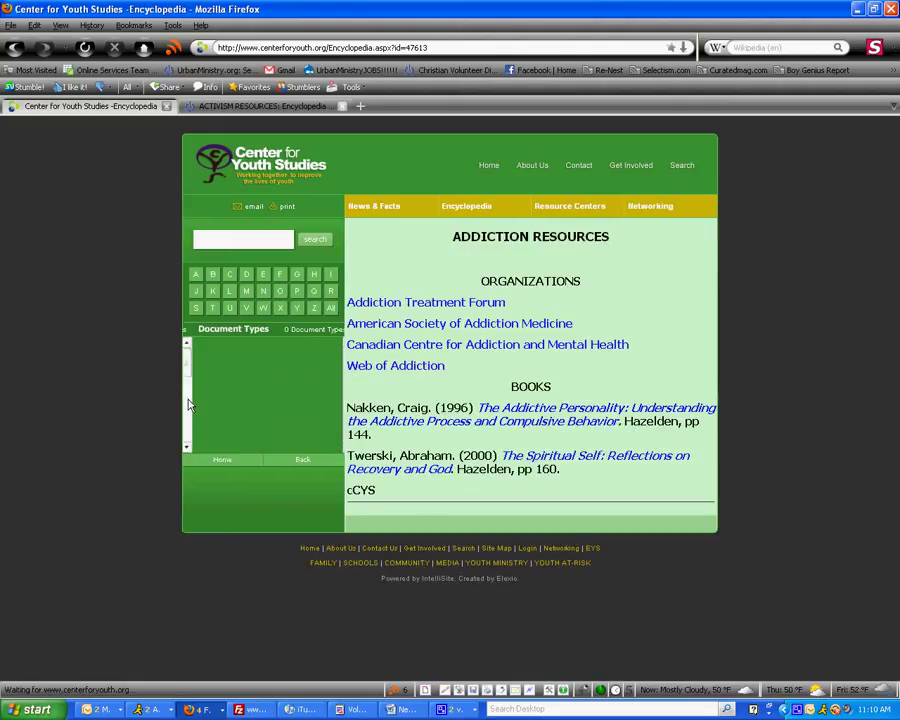
{"action": "left_click", "coordinate": [204, 343]}
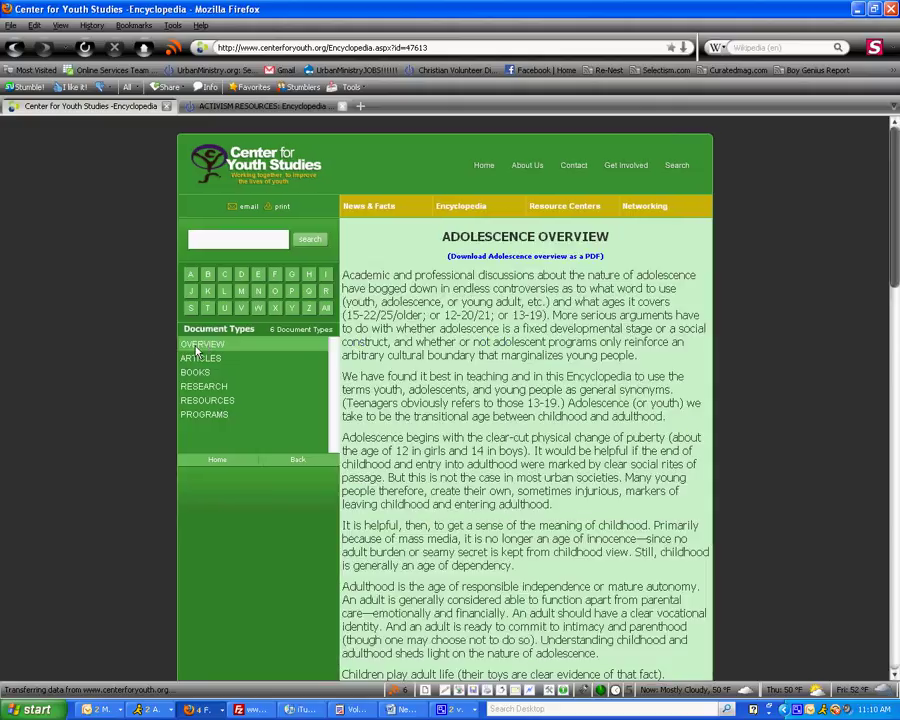